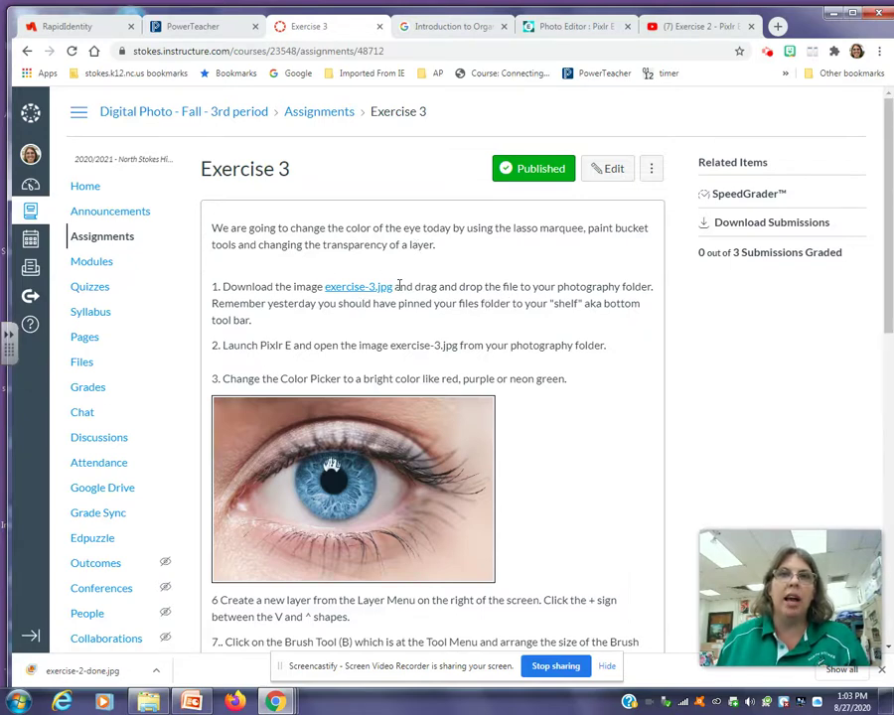
# On the eye photo in Pixlr E, change the foreground colour from red to bright green #0BF12E
pyautogui.click(560, 28)
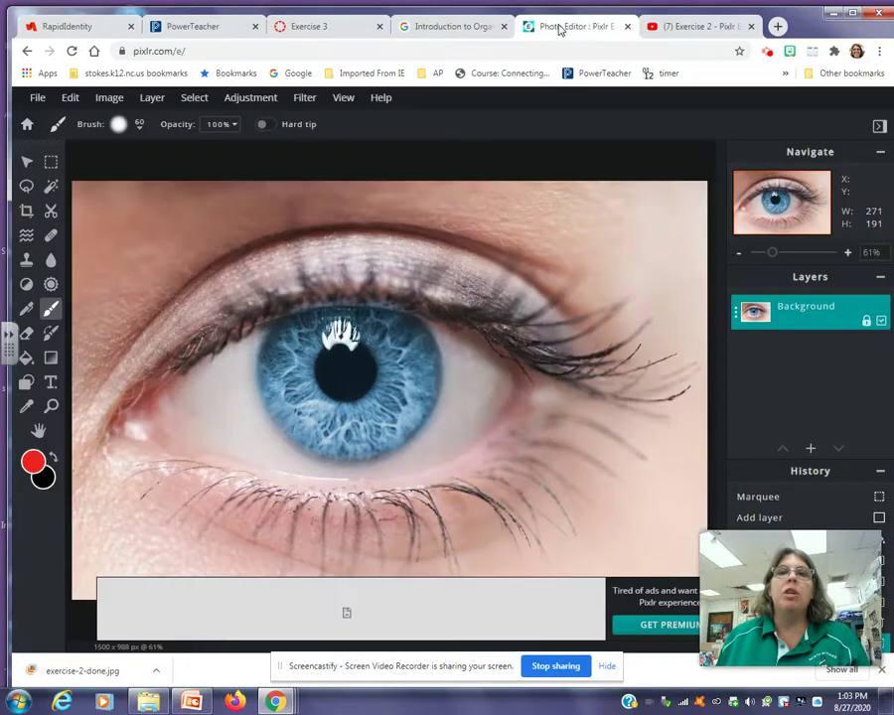
pyautogui.click(33, 464)
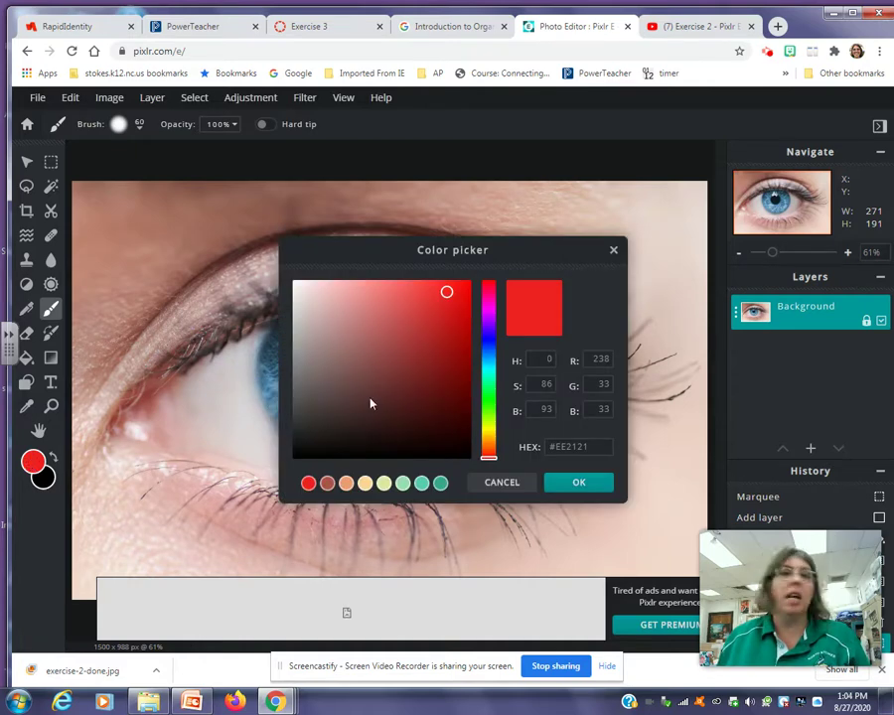
pyautogui.click(488, 399)
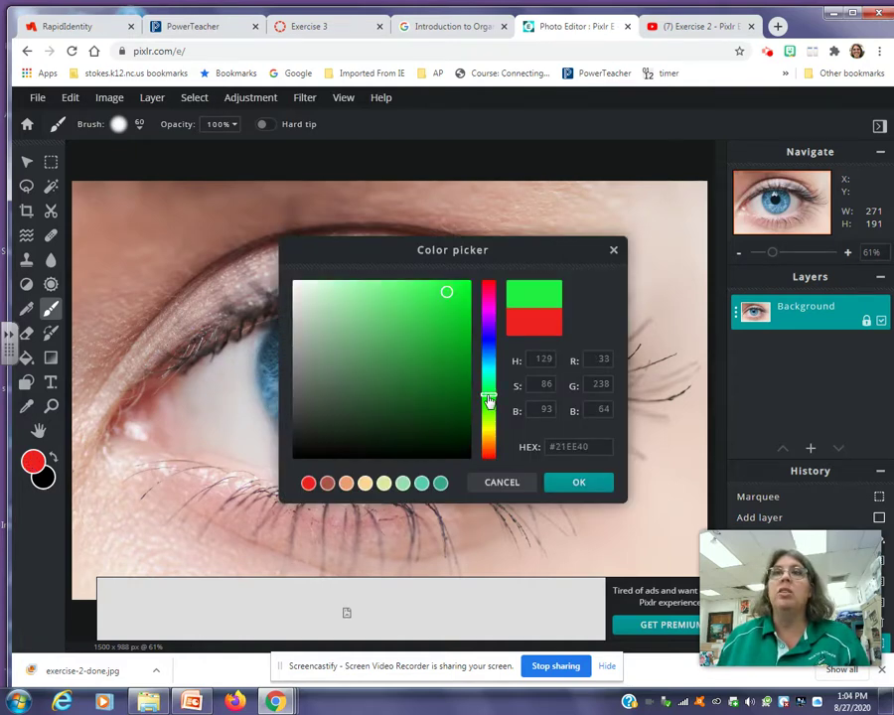
pyautogui.click(461, 290)
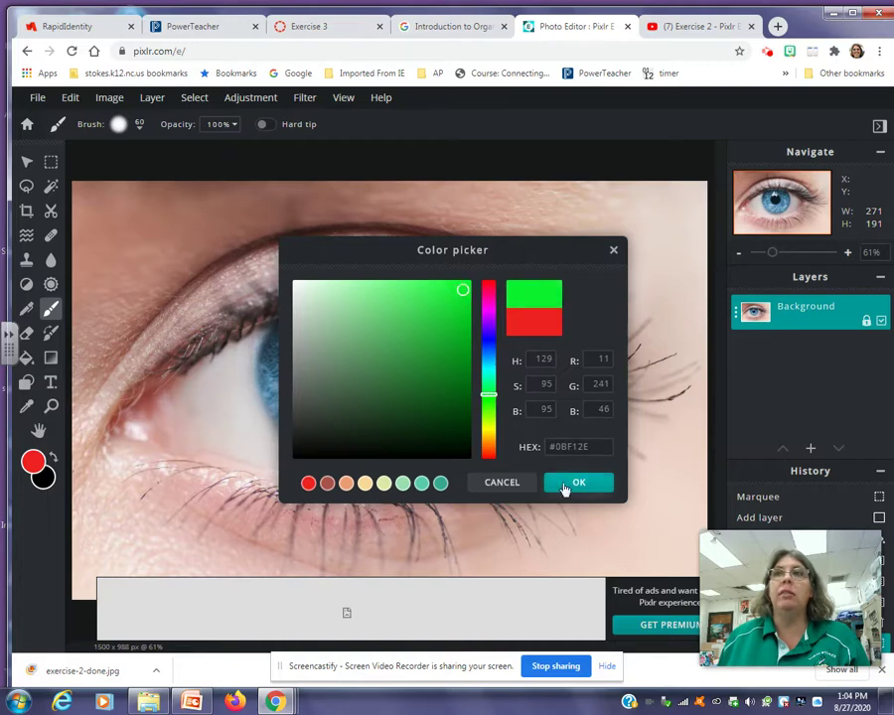
pyautogui.click(574, 483)
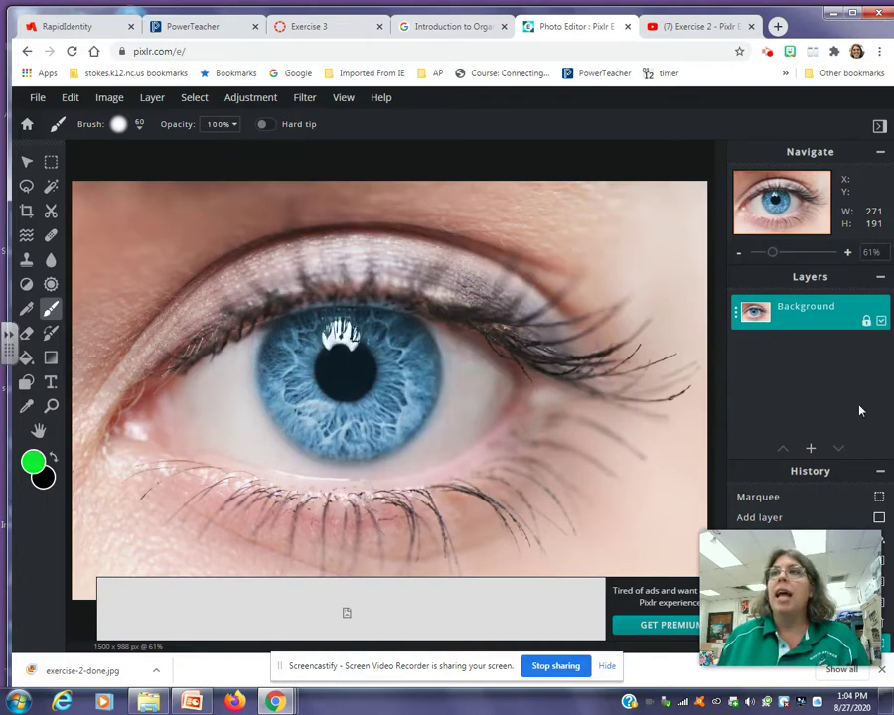
# Add an empty Layer 3 above the eye background and set the brush size to 320px
pyautogui.click(811, 450)
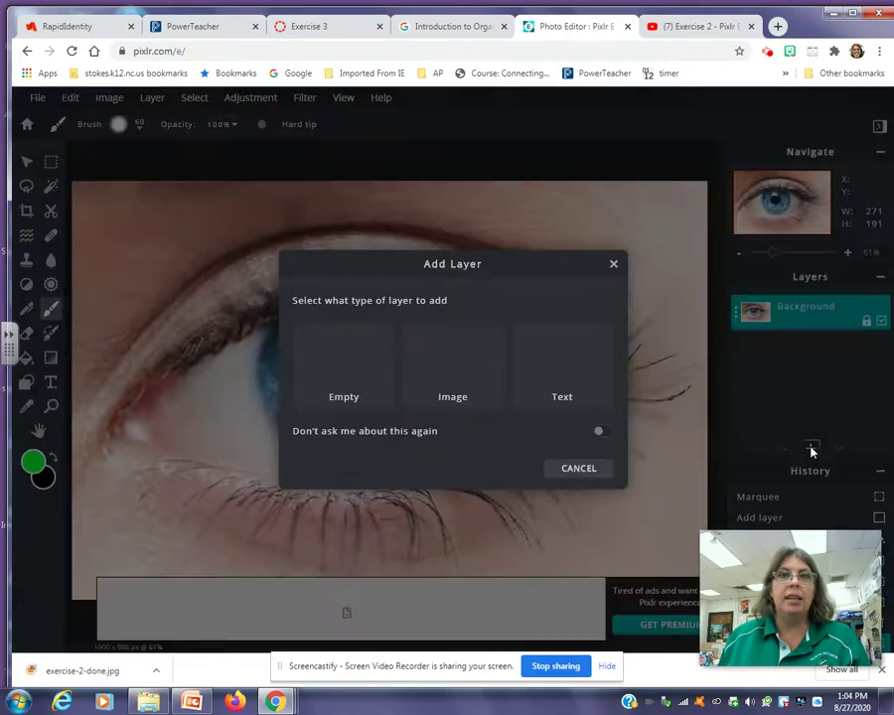
pyautogui.click(336, 372)
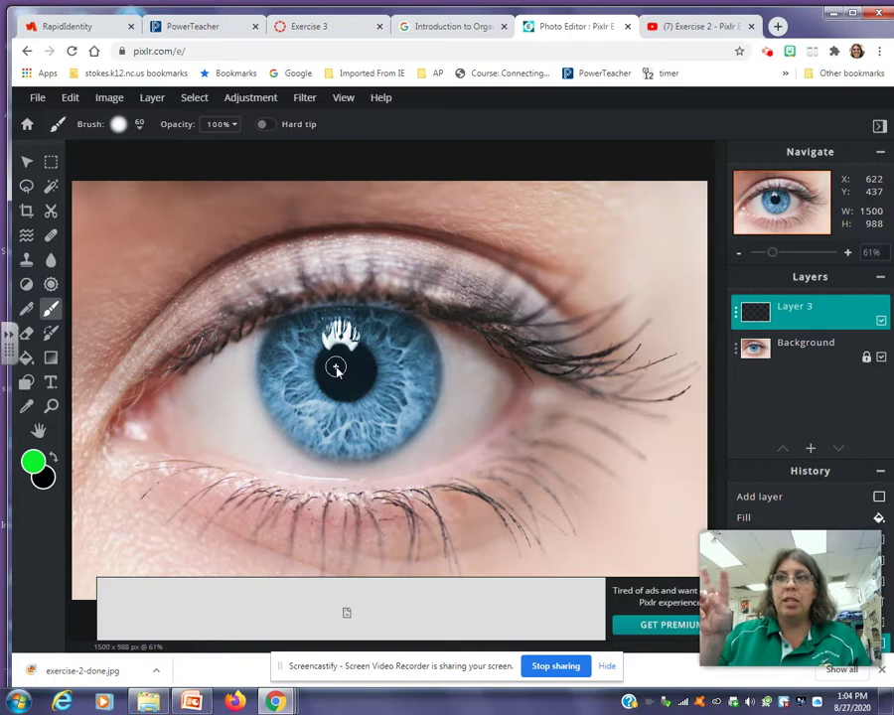
pyautogui.click(120, 126)
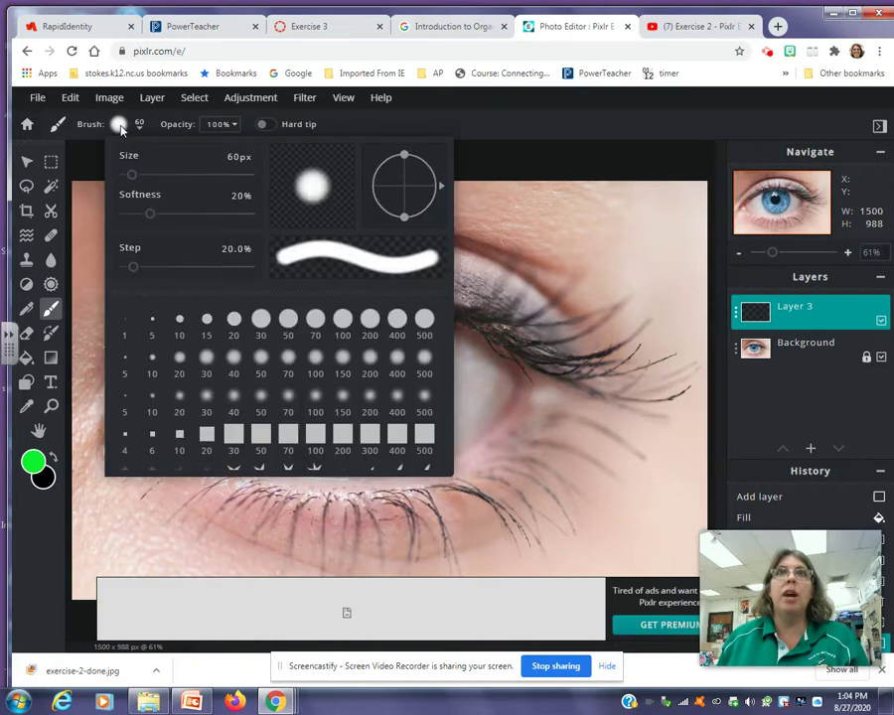
pyautogui.moveTo(131, 177); pyautogui.dragTo(164, 175)
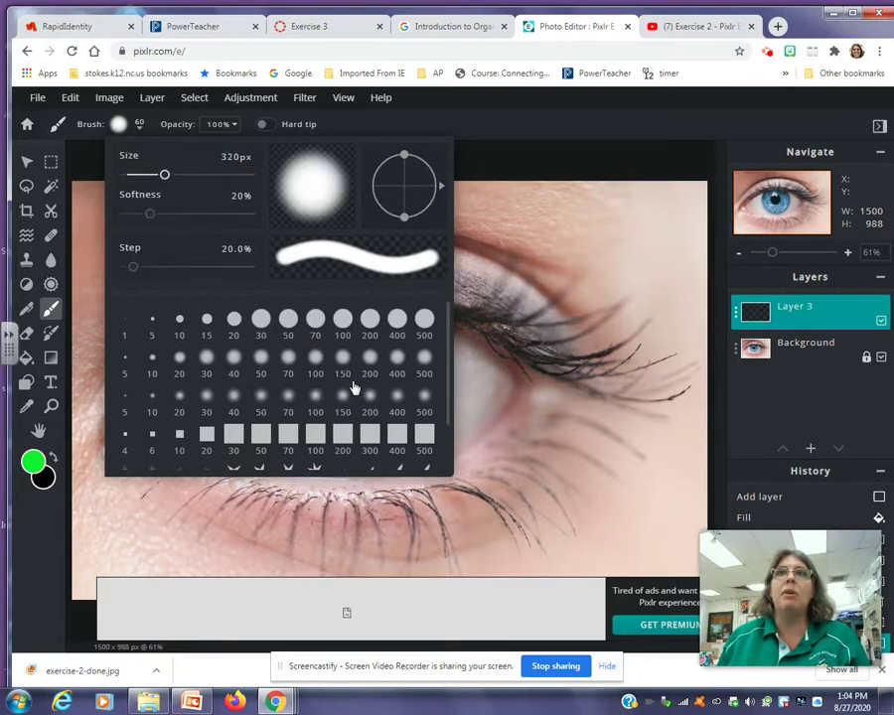
# Grow the brush to 540 and paint one green disc over the iris on Layer 3
pyautogui.click(558, 155)
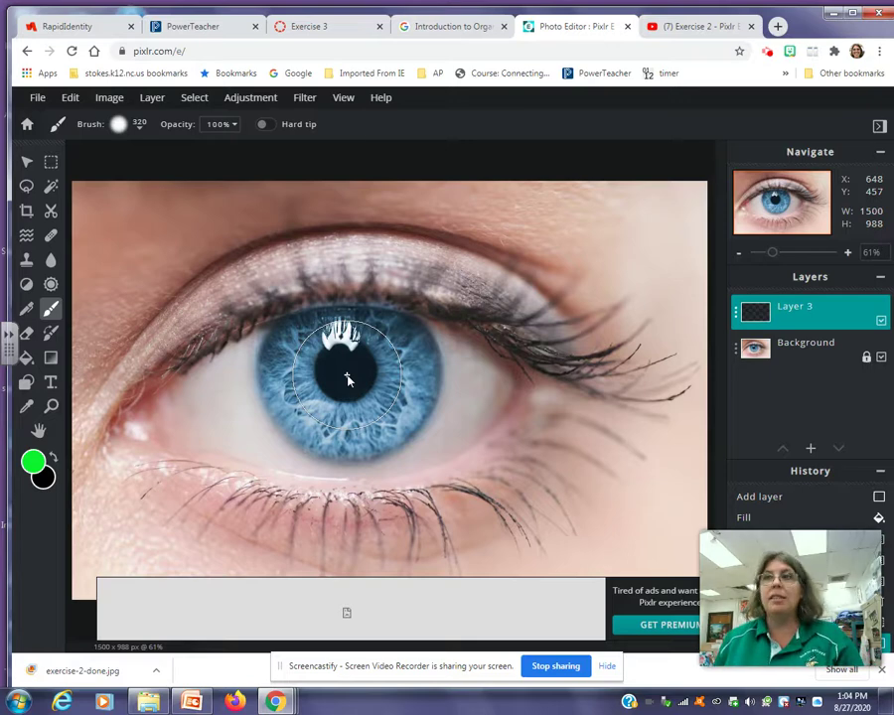
pyautogui.press(']')
pyautogui.press(']')
pyautogui.press(']')
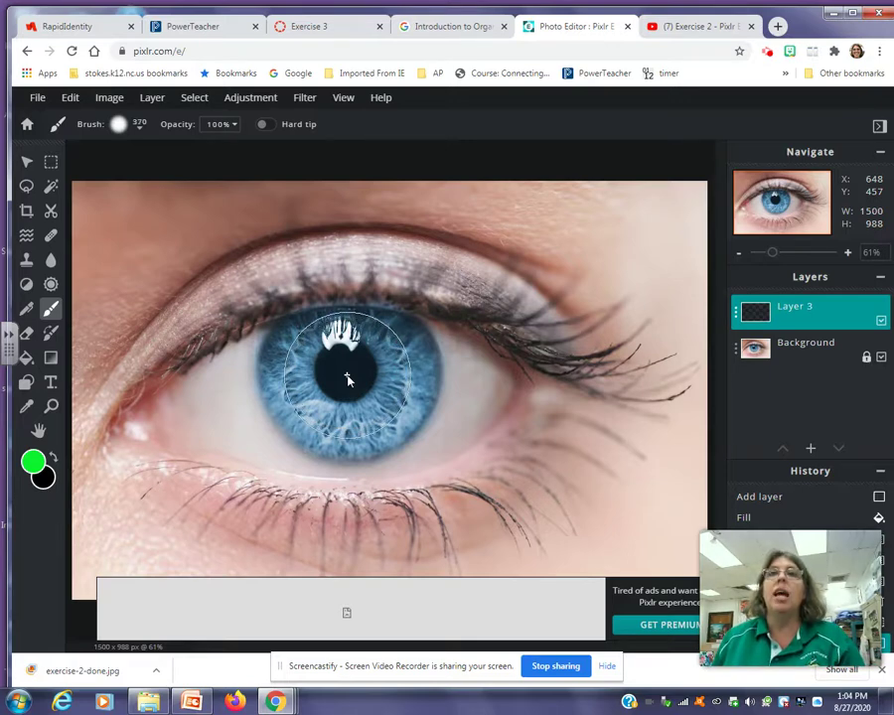
pyautogui.press(']')
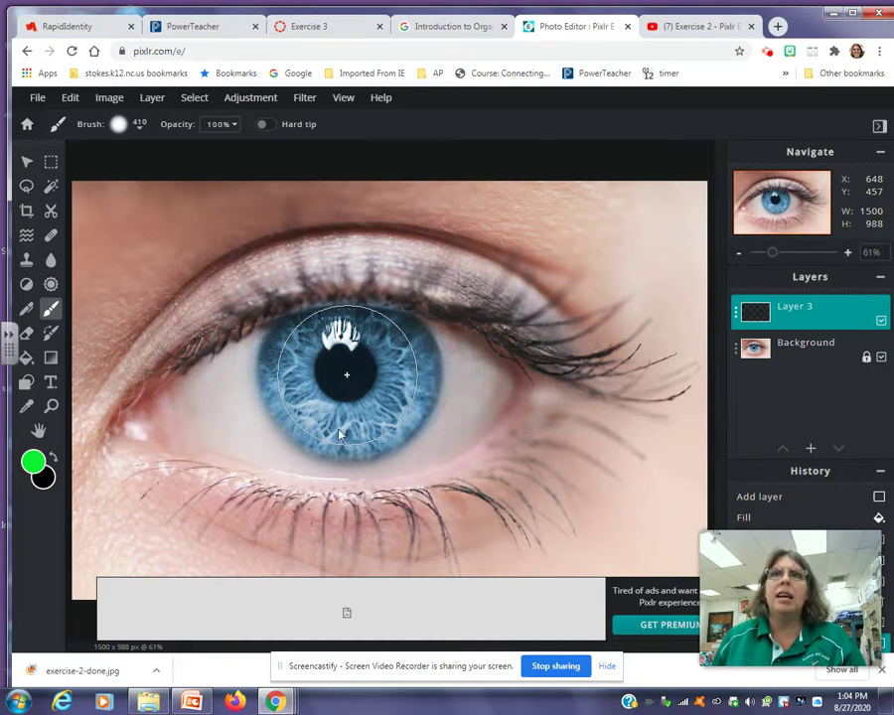
pyautogui.press(']')
pyautogui.press(']')
pyautogui.press(']')
pyautogui.press(']')
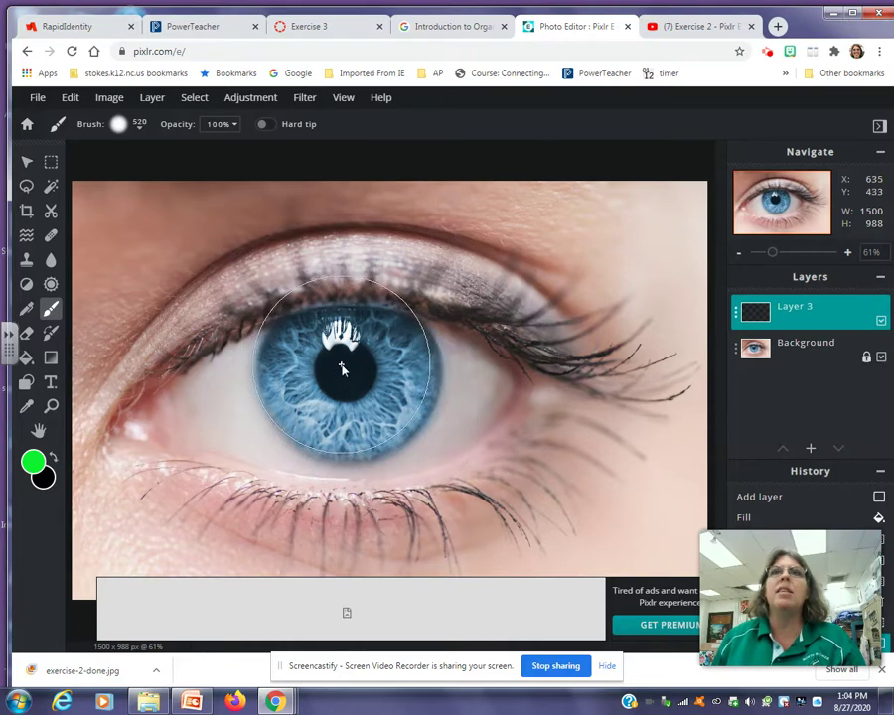
pyautogui.press(']')
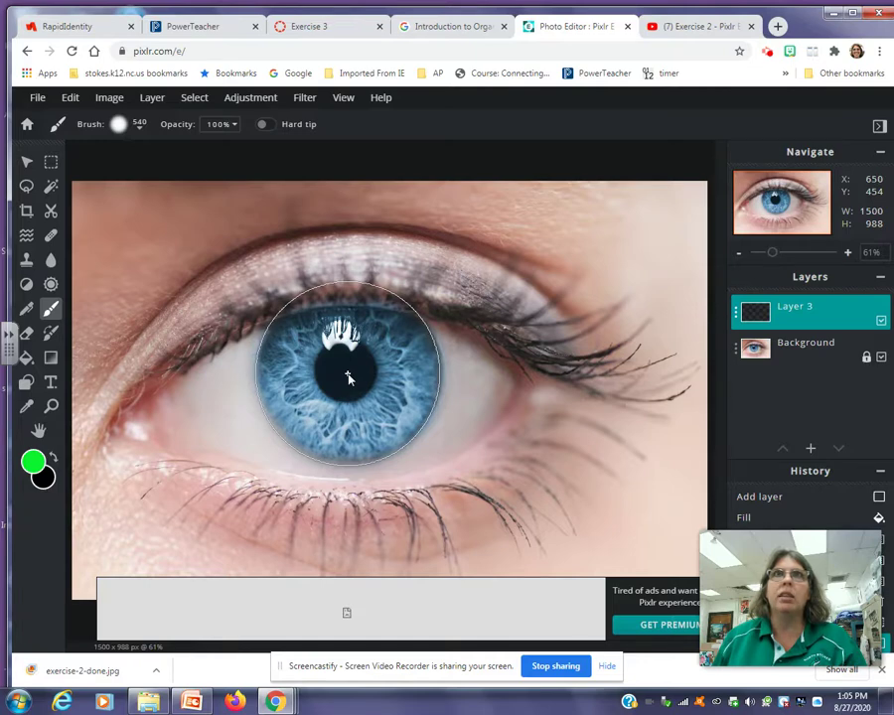
pyautogui.click(348, 376)
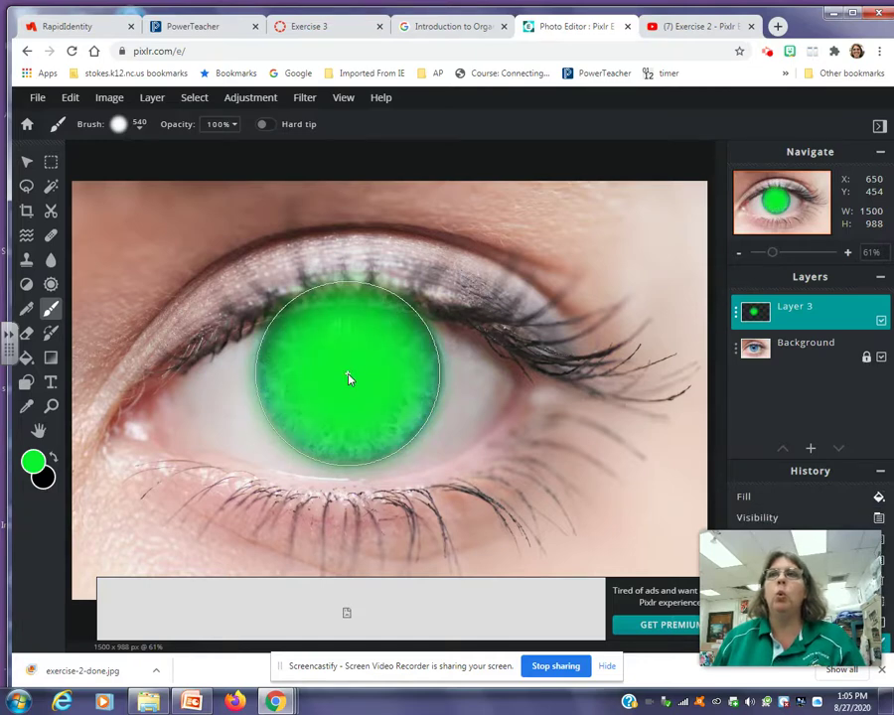
# With the Eraser, zoom to 121% on the iris and erase the green spill along its top edge
pyautogui.click(27, 333)
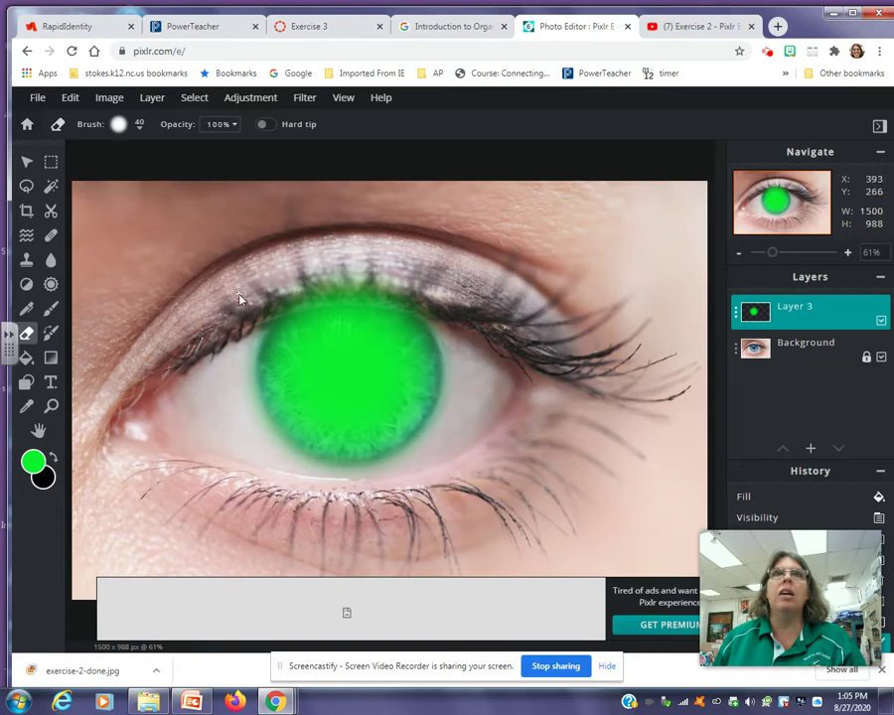
pyautogui.click(51, 407)
pyautogui.click(325, 303)
pyautogui.click(325, 303)
pyautogui.click(324, 303)
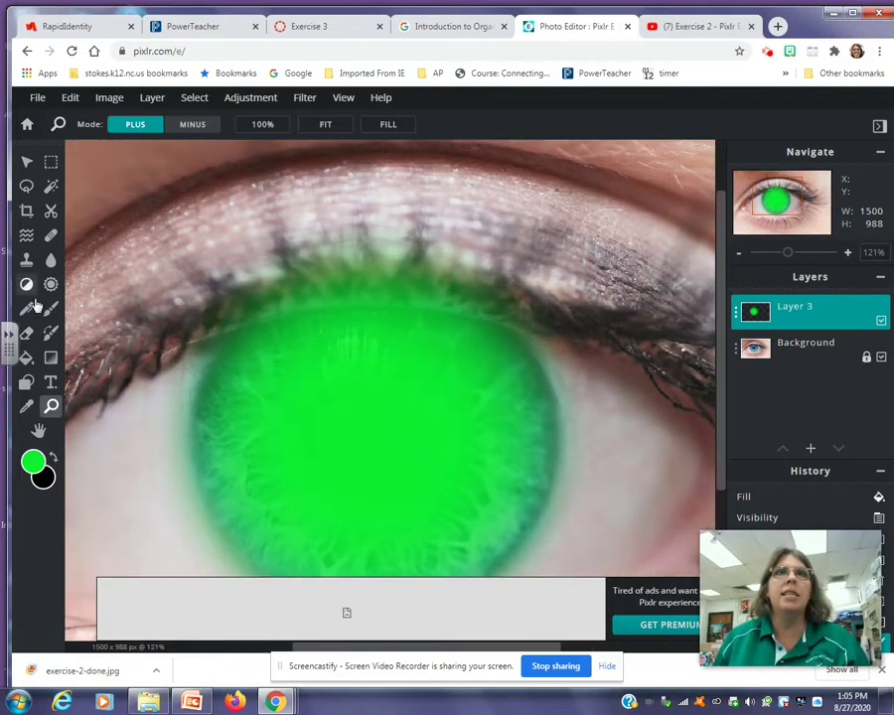
pyautogui.click(27, 333)
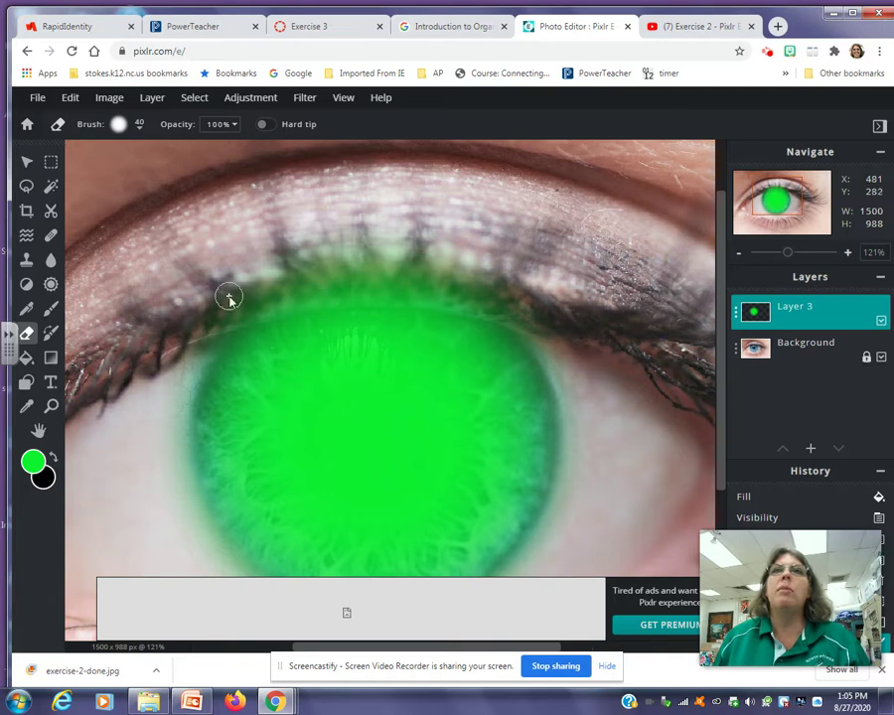
pyautogui.moveTo(229, 298)
pyautogui.mouseDown()
pyautogui.moveTo(352, 268)
pyautogui.moveTo(502, 279)
pyautogui.moveTo(440, 266)
pyautogui.moveTo(231, 266)
pyautogui.moveTo(431, 261)
pyautogui.moveTo(559, 331)
pyautogui.moveTo(499, 299)
pyautogui.mouseUp()
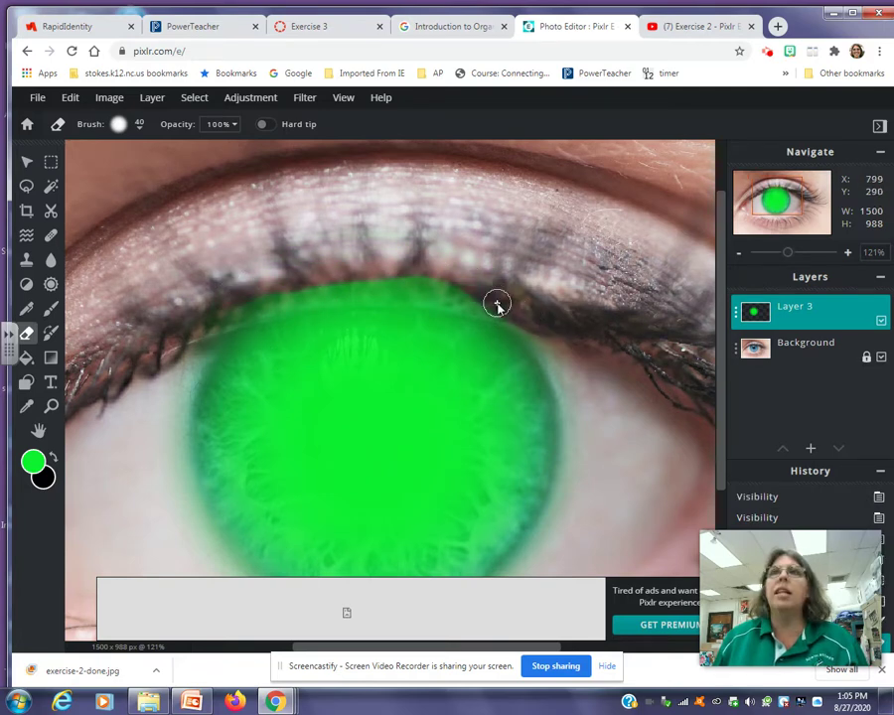
# Set eraser softness to 52% and size to 91px, then erase green overlapping the upper lashes
pyautogui.click(119, 124)
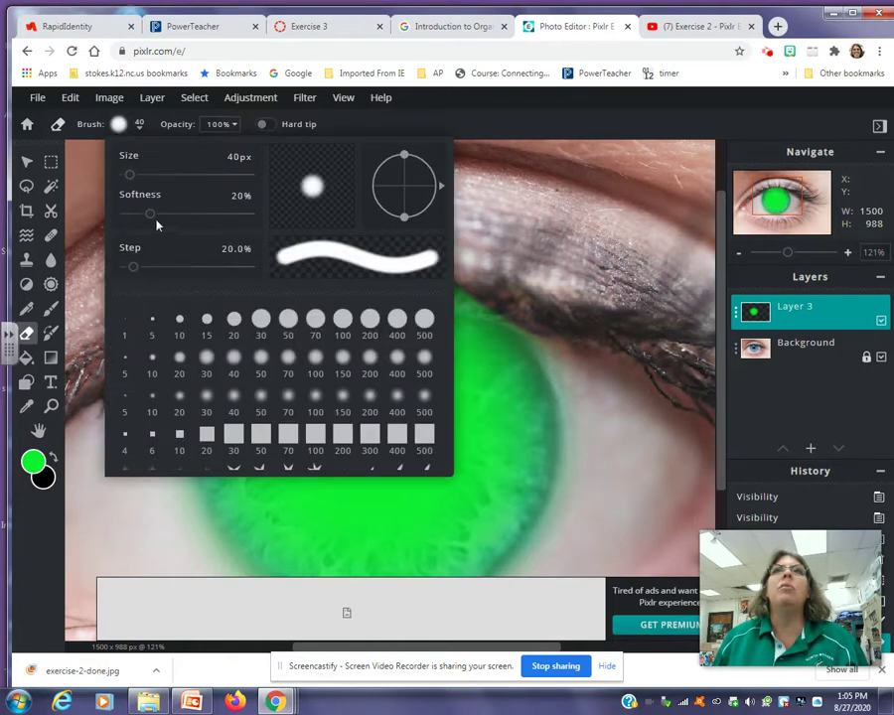
pyautogui.moveTo(150, 213); pyautogui.dragTo(190, 214)
pyautogui.moveTo(132, 176)
pyautogui.mouseDown()
pyautogui.moveTo(150, 175)
pyautogui.moveTo(133, 175)
pyautogui.mouseUp()
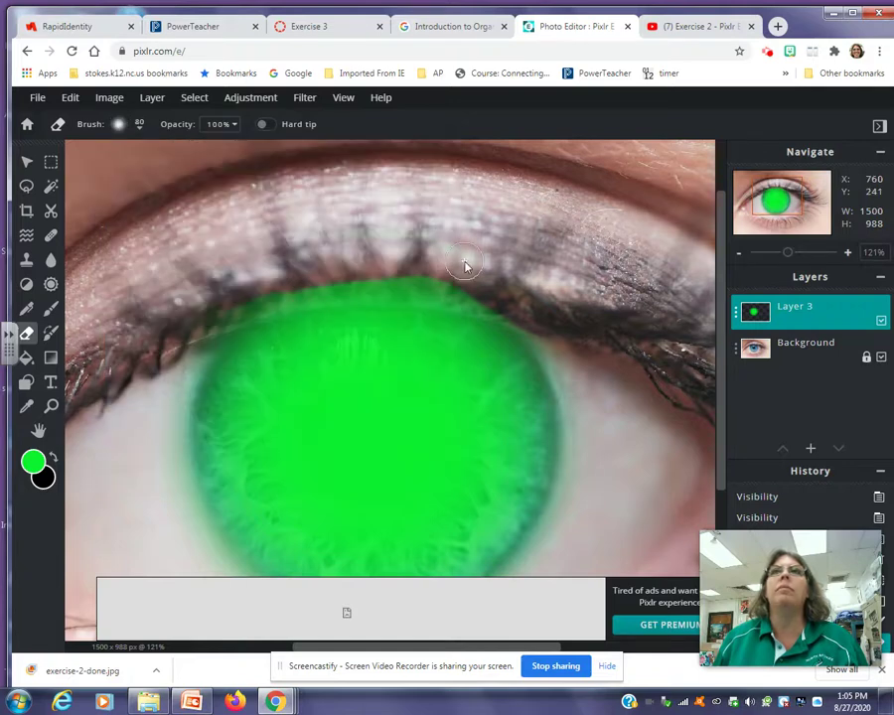
pyautogui.moveTo(345, 276)
pyautogui.mouseDown()
pyautogui.moveTo(285, 274)
pyautogui.moveTo(205, 309)
pyautogui.moveTo(325, 283)
pyautogui.moveTo(434, 274)
pyautogui.moveTo(510, 295)
pyautogui.moveTo(470, 297)
pyautogui.moveTo(282, 265)
pyautogui.moveTo(253, 294)
pyautogui.moveTo(196, 297)
pyautogui.mouseUp()
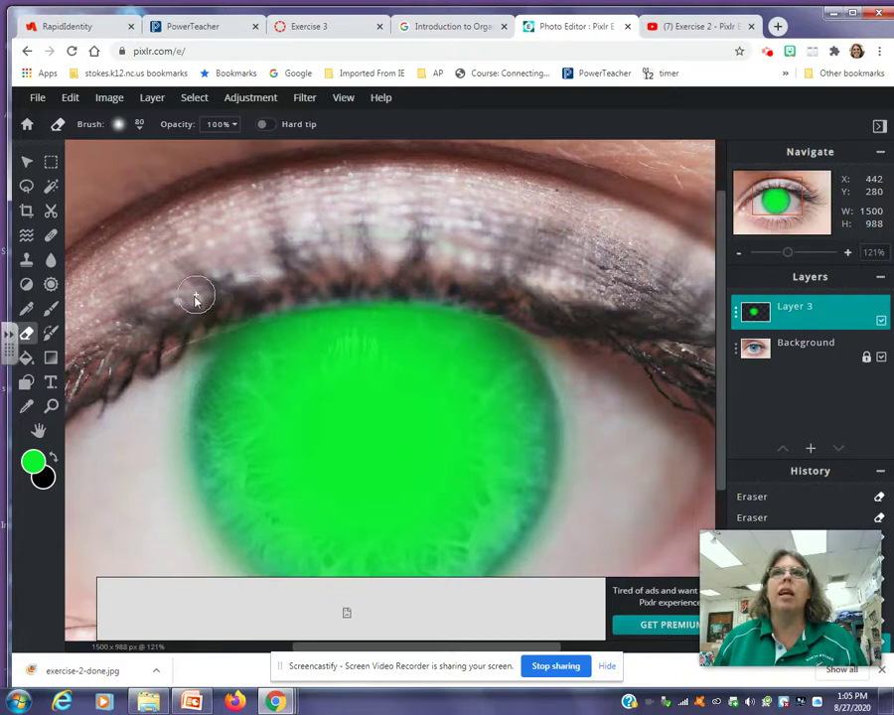
# Erase the green from the pupil with an enlarged eraser and restore Layer 3 transparency to 100
pyautogui.click(790, 312)
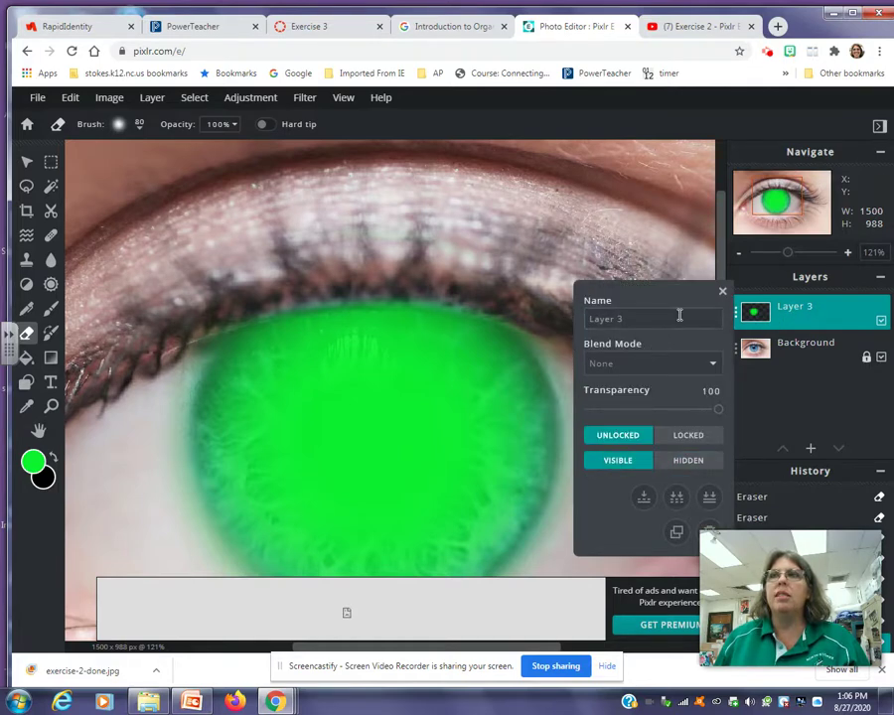
pyautogui.moveTo(719, 414); pyautogui.dragTo(647, 412)
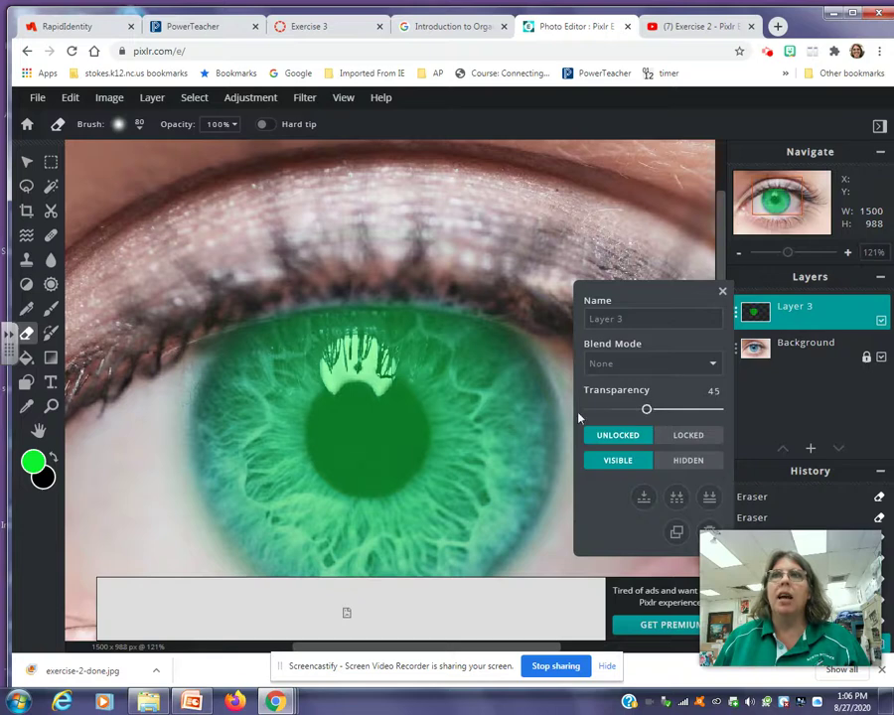
pyautogui.press(']')
pyautogui.press(']')
pyautogui.press(']')
pyautogui.press(']')
pyautogui.press(']')
pyautogui.press(']')
pyautogui.press(']')
pyautogui.press(']')
pyautogui.press(']')
pyautogui.press(']')
pyautogui.press(']')
pyautogui.press(']')
pyautogui.press(']')
pyautogui.press(']')
pyautogui.press(']')
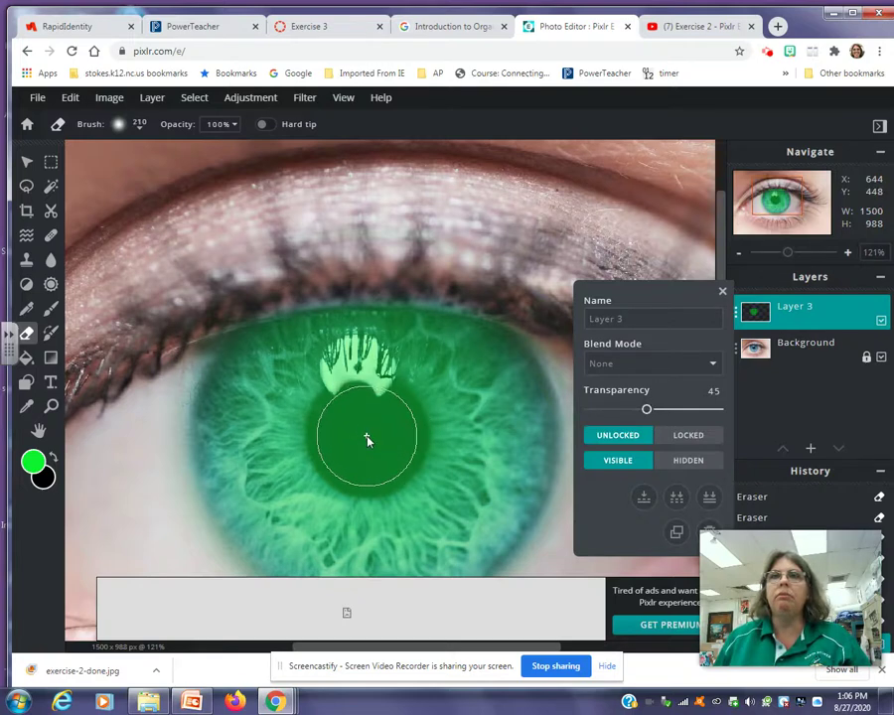
pyautogui.press(']')
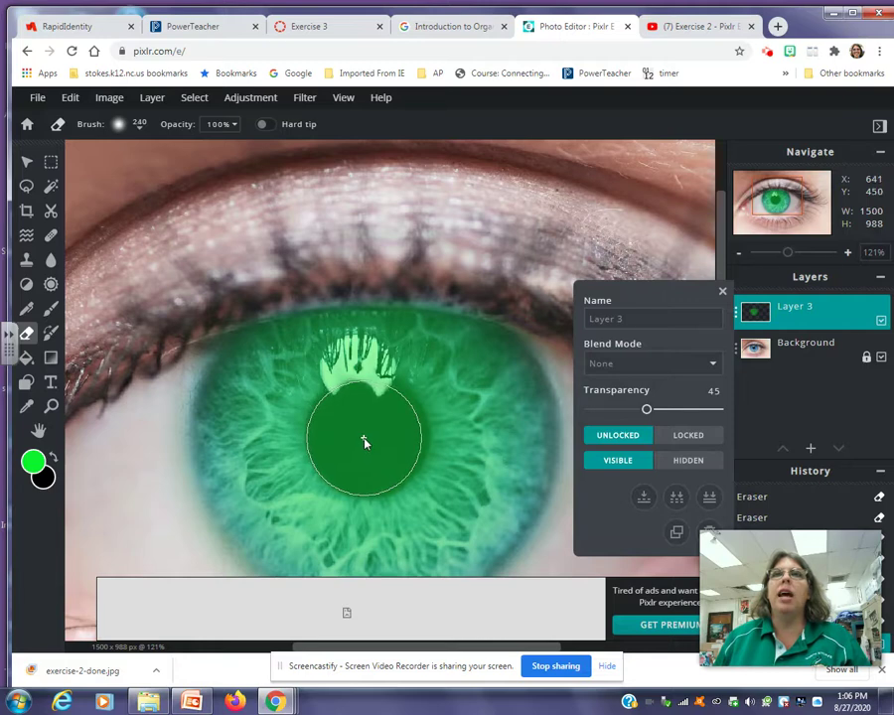
pyautogui.click(365, 442)
pyautogui.click(364, 442)
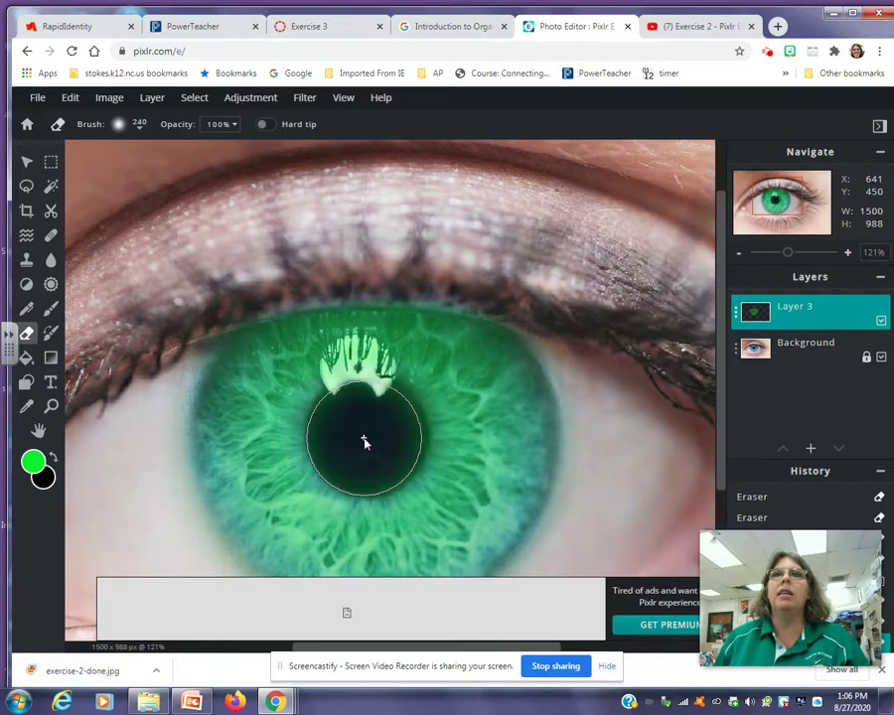
pyautogui.click(792, 320)
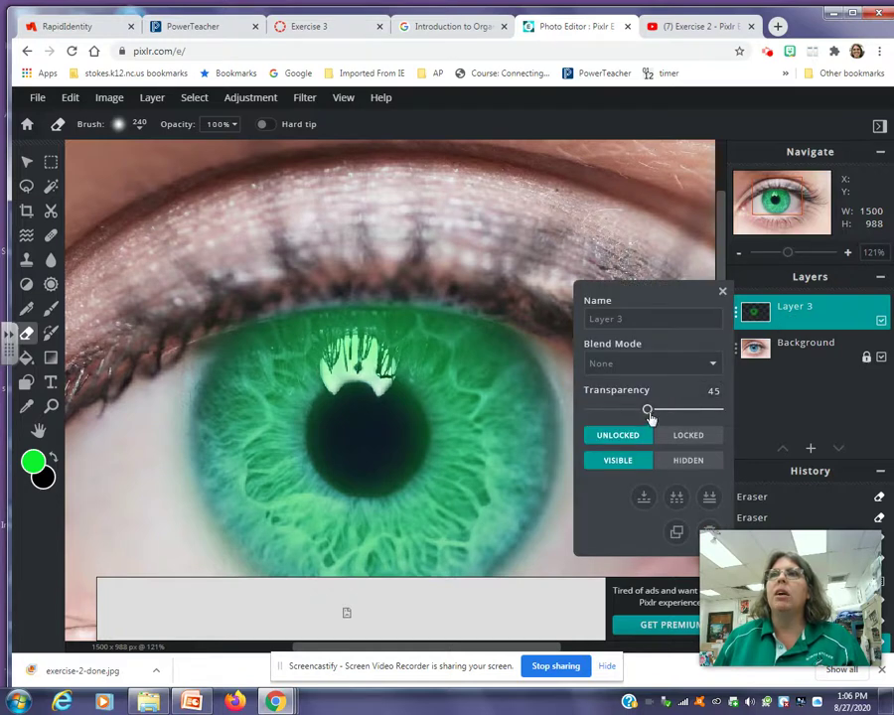
pyautogui.moveTo(647, 410); pyautogui.dragTo(733, 411)
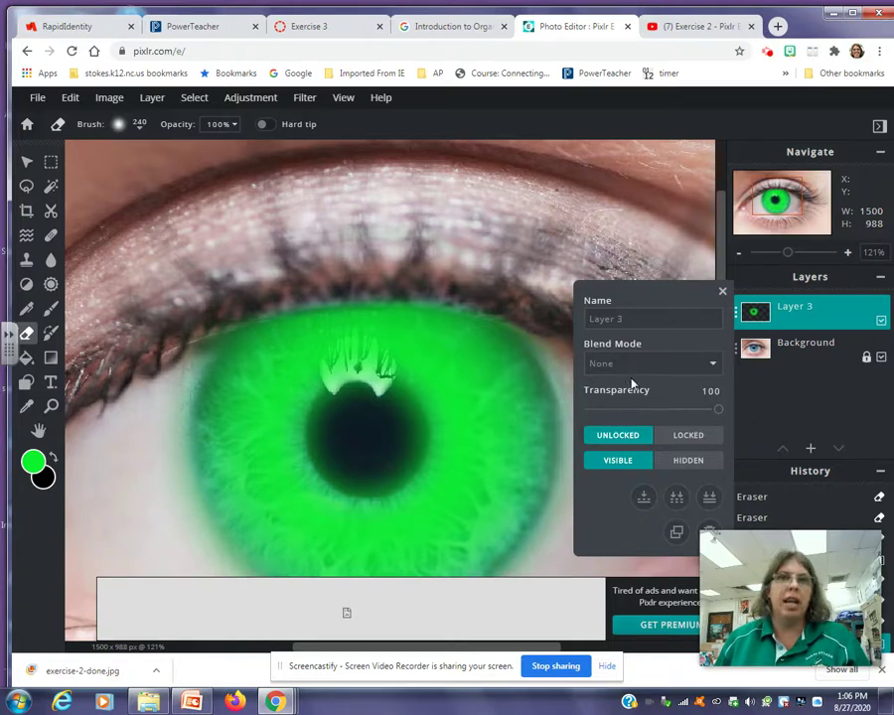
# Set Layer 3's blend mode to Darken and close the layer settings
pyautogui.click(714, 367)
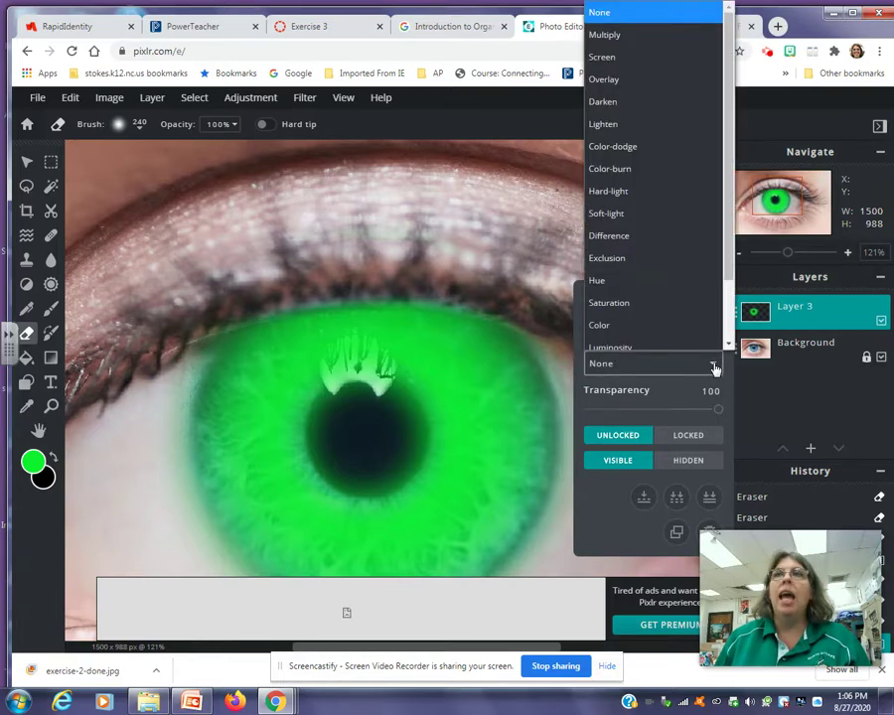
pyautogui.click(622, 108)
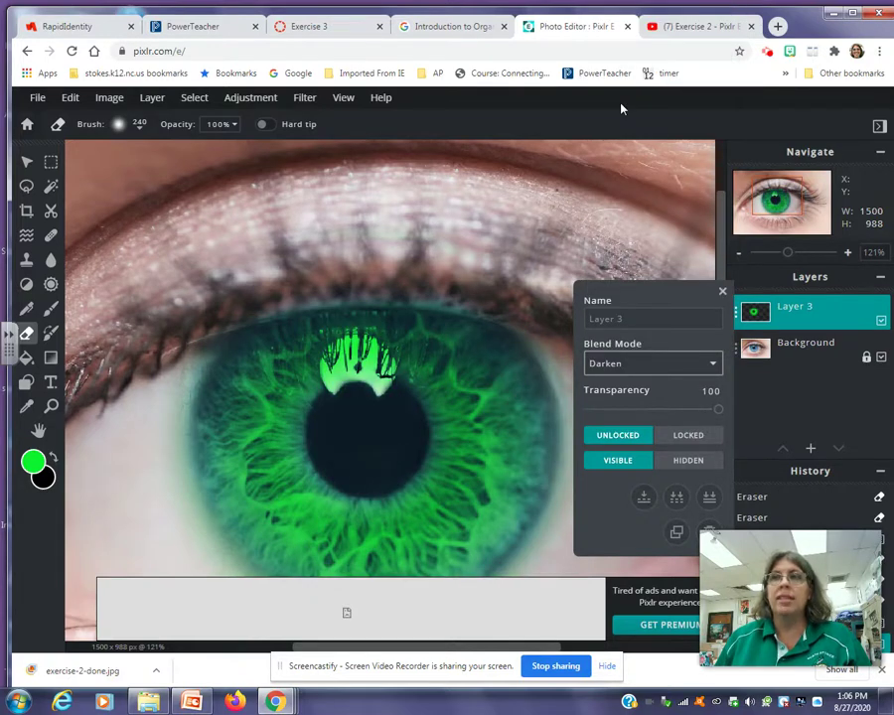
pyautogui.click(722, 291)
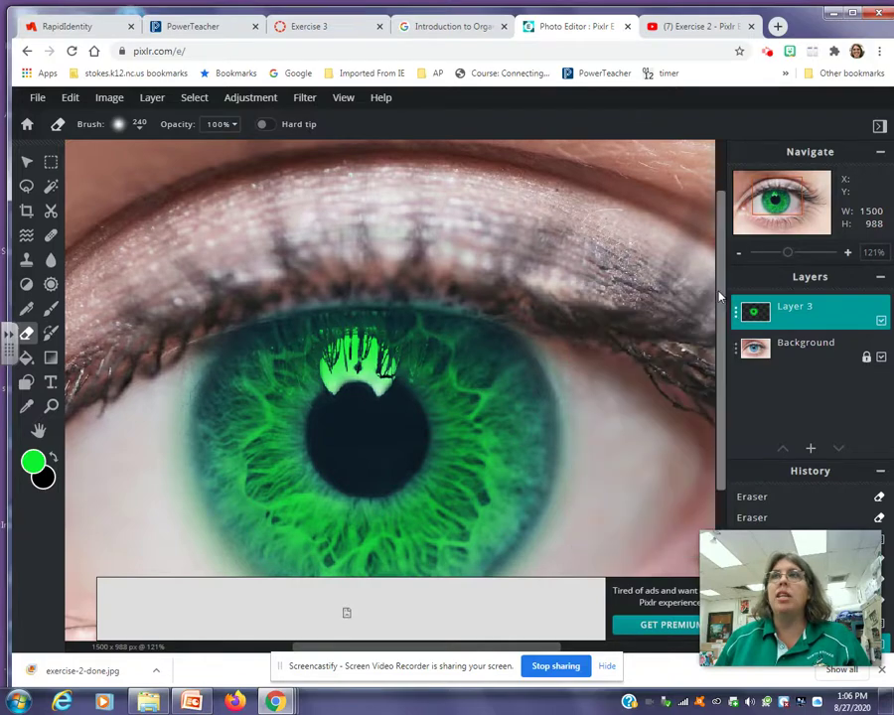
# Toggle Layer 3's visibility on and off to compare, leaving it visible
pyautogui.click(881, 323)
pyautogui.click(881, 323)
pyautogui.click(881, 323)
pyautogui.click(881, 323)
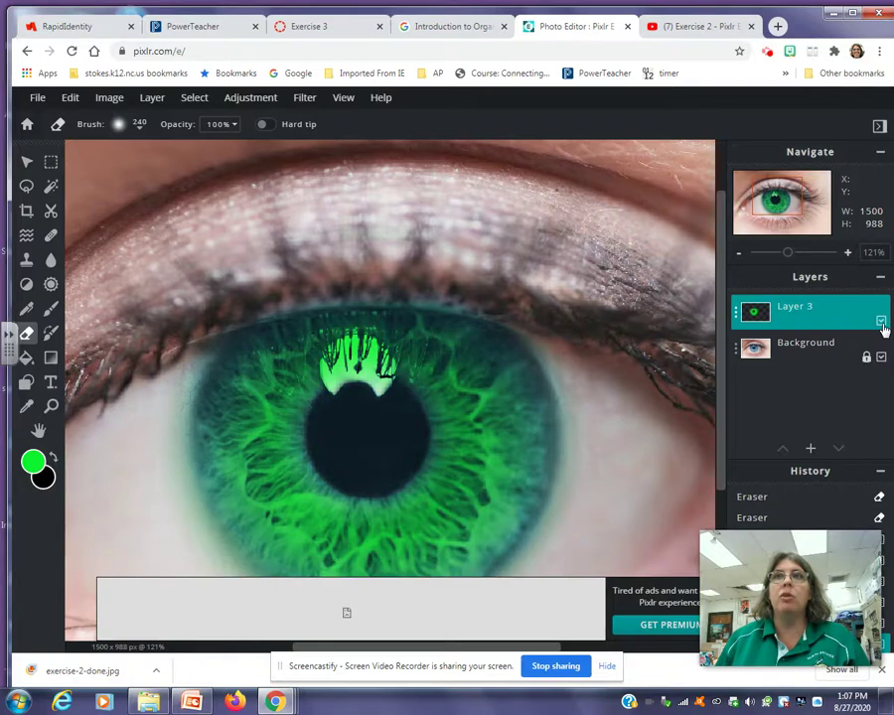
pyautogui.click(881, 323)
pyautogui.click(881, 323)
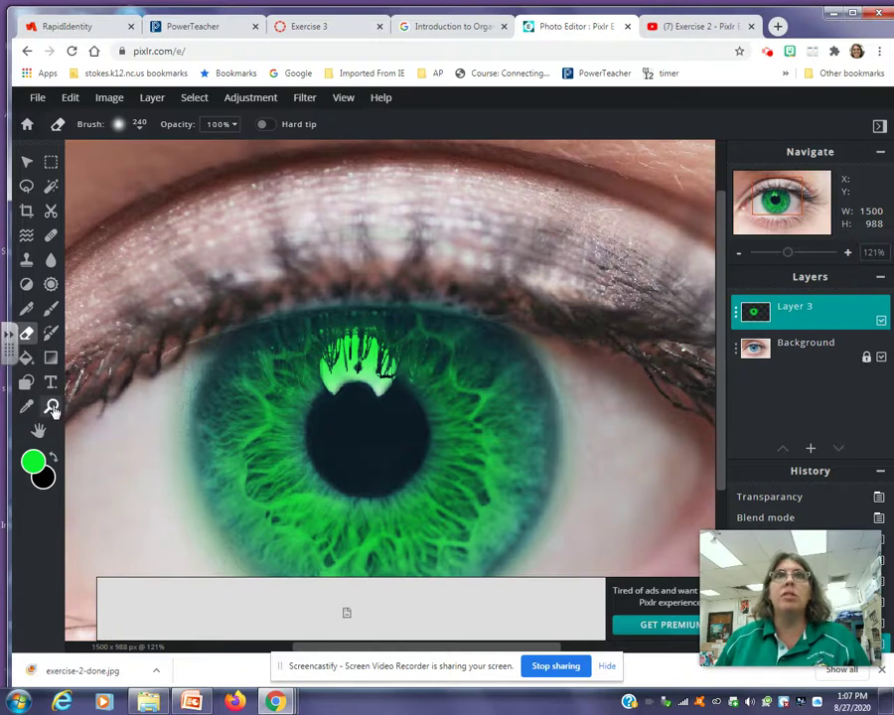
# Download the image as JPG exercise-3-done and return to the Exercise 3 assignment tab
pyautogui.click(37, 99)
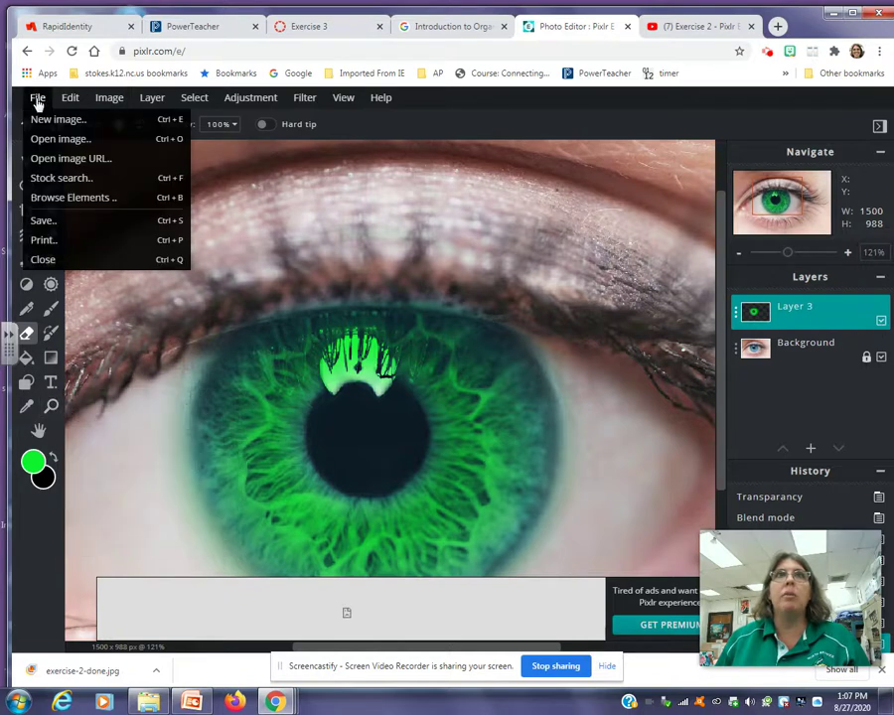
pyautogui.click(55, 221)
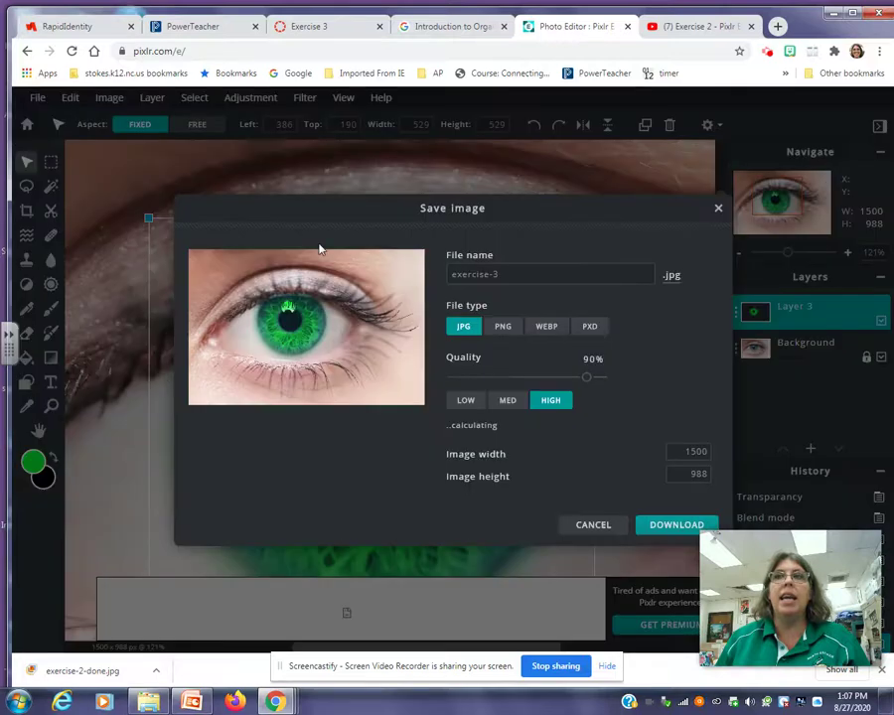
pyautogui.click(571, 276)
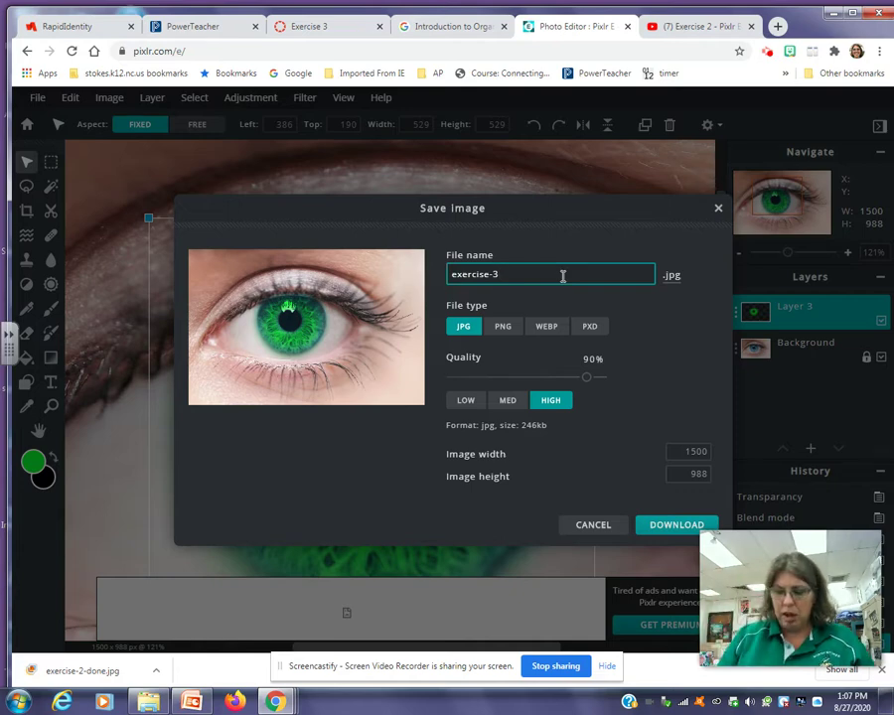
pyautogui.write('-done')
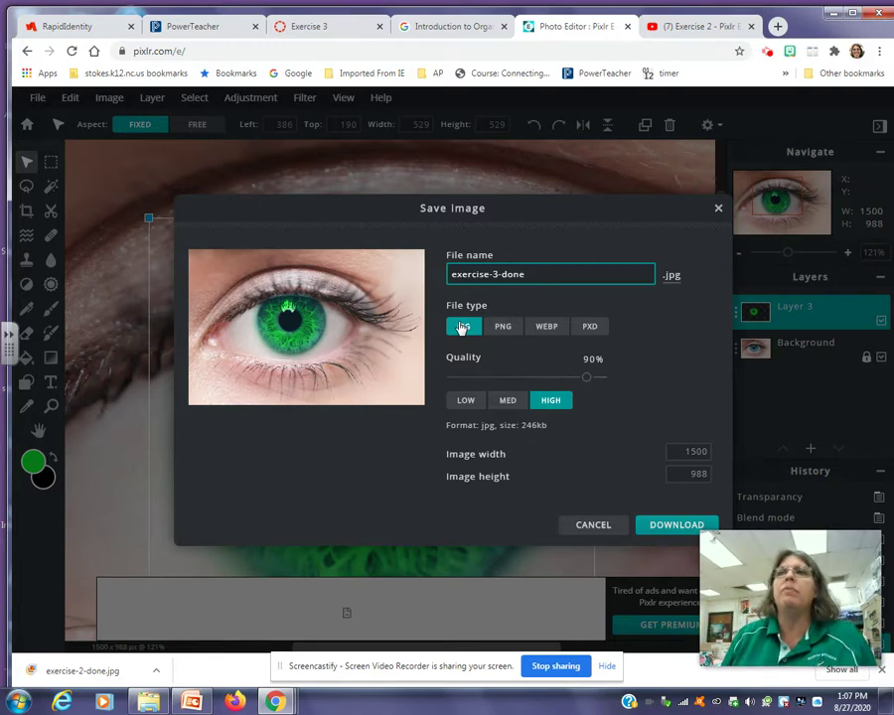
pyautogui.click(653, 525)
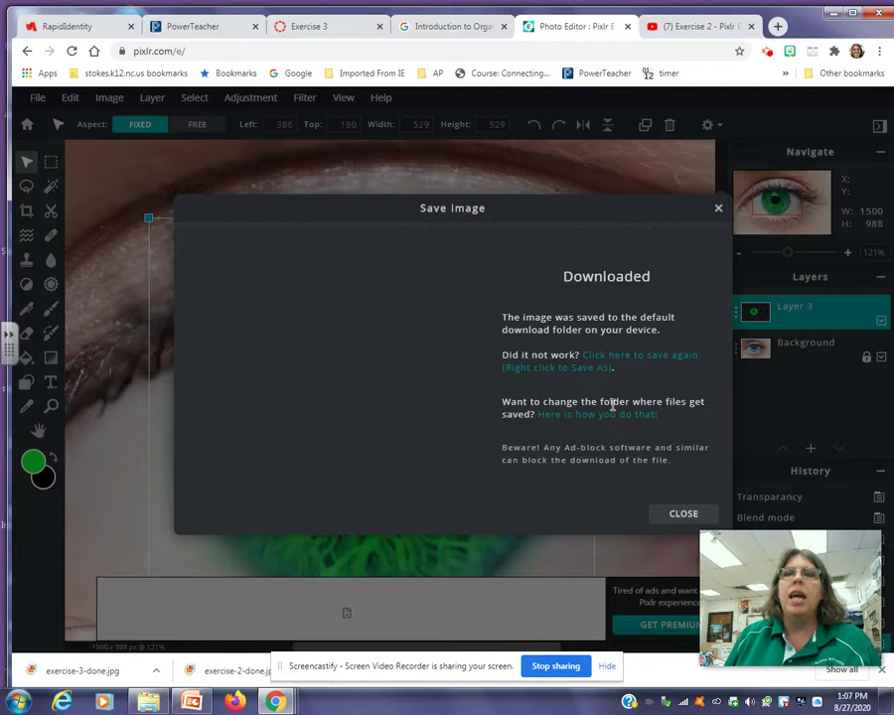
pyautogui.click(684, 516)
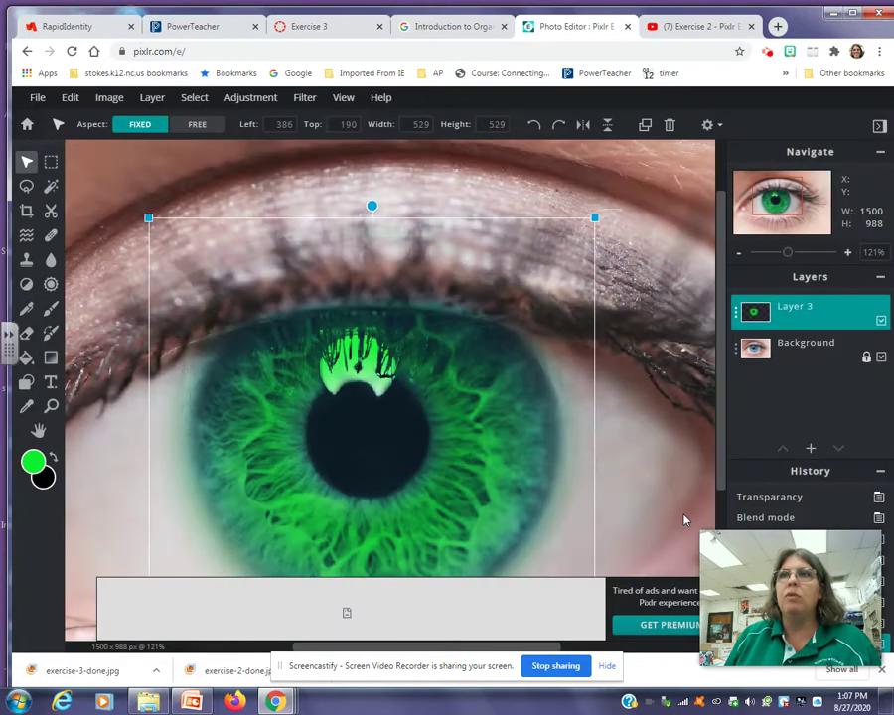
pyautogui.click(311, 29)
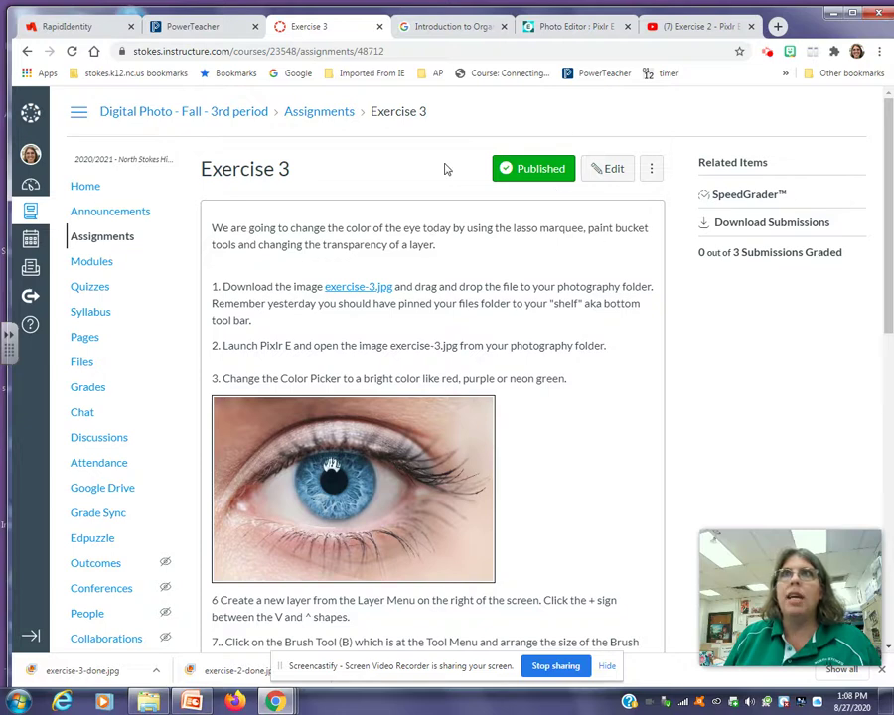
# Open the Screencastify recorder popup from the browser toolbar
pyautogui.click(767, 52)
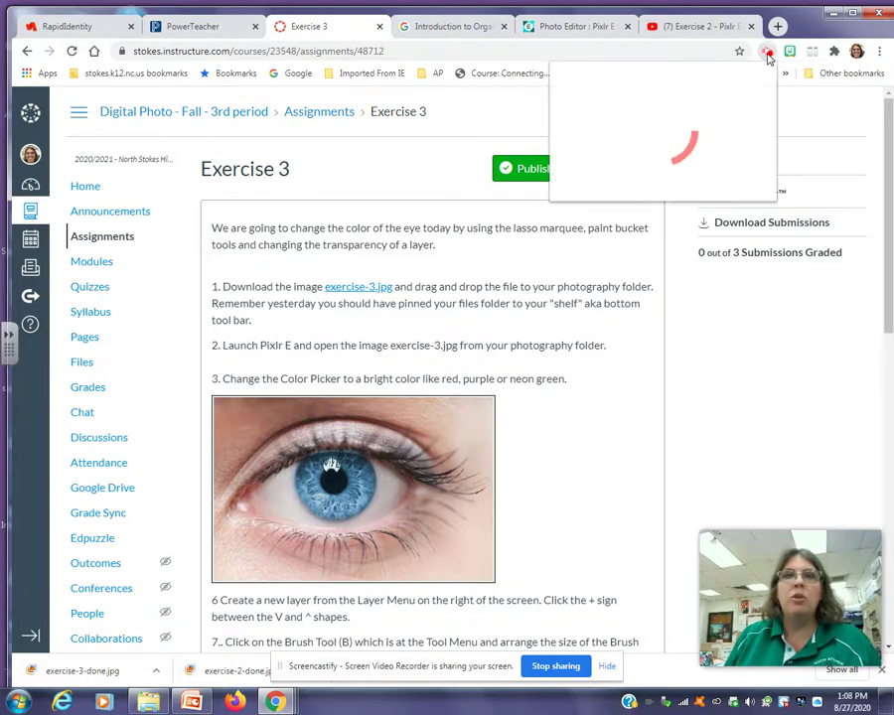